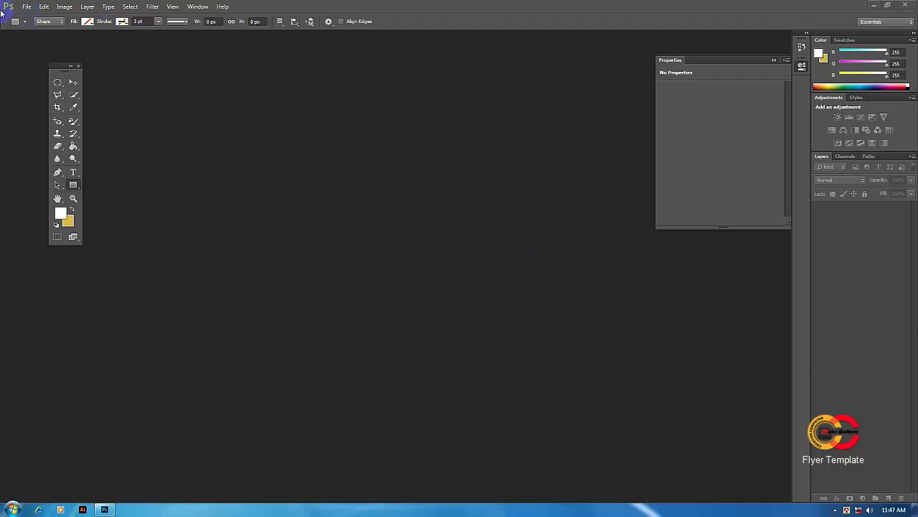
- Start a new document 8.27 inches wide and 11.69 inches high at a resolution of 300 pixels/inch
click(26, 9)
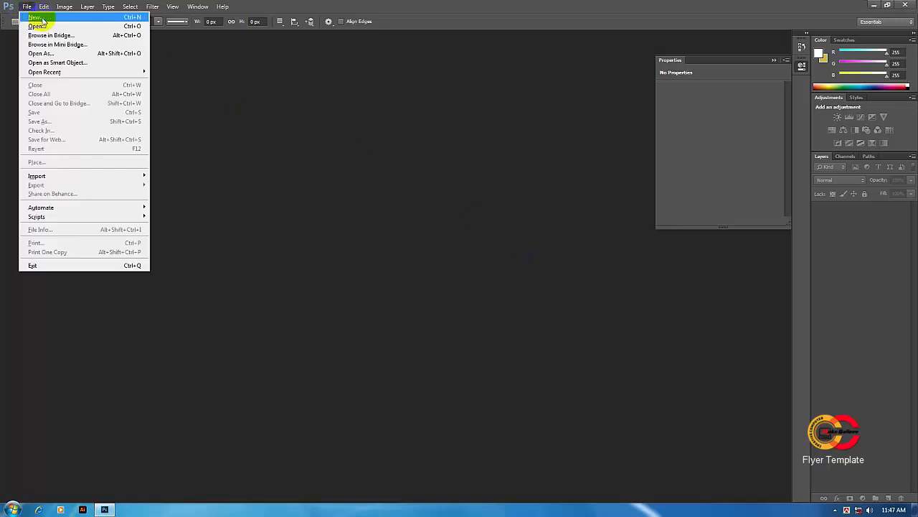
click(89, 18)
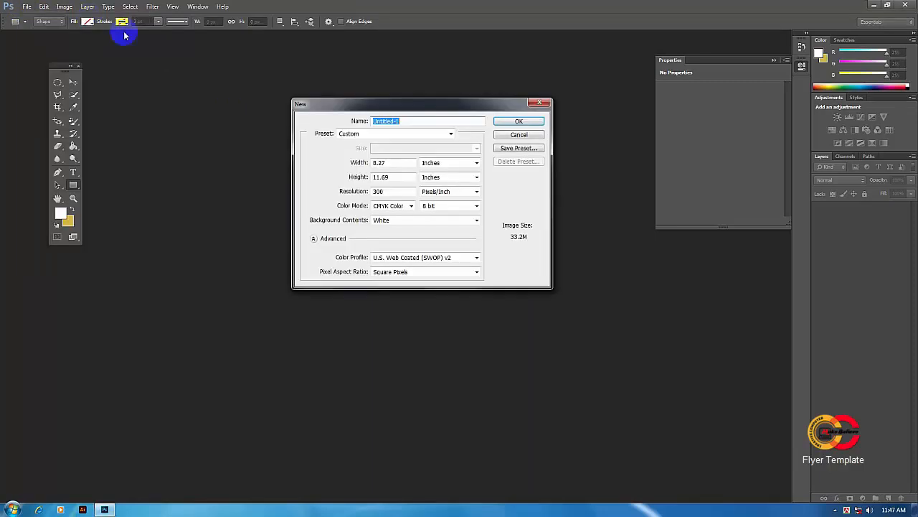
click(439, 163)
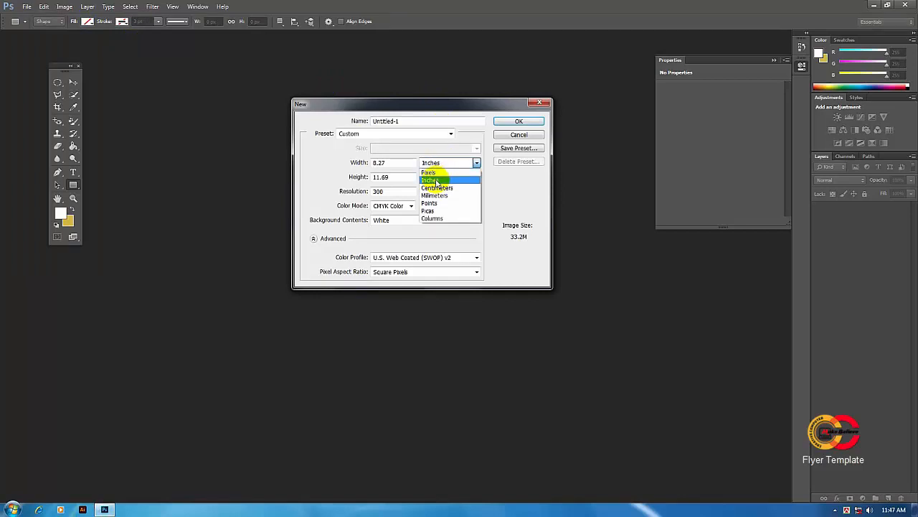
click(436, 180)
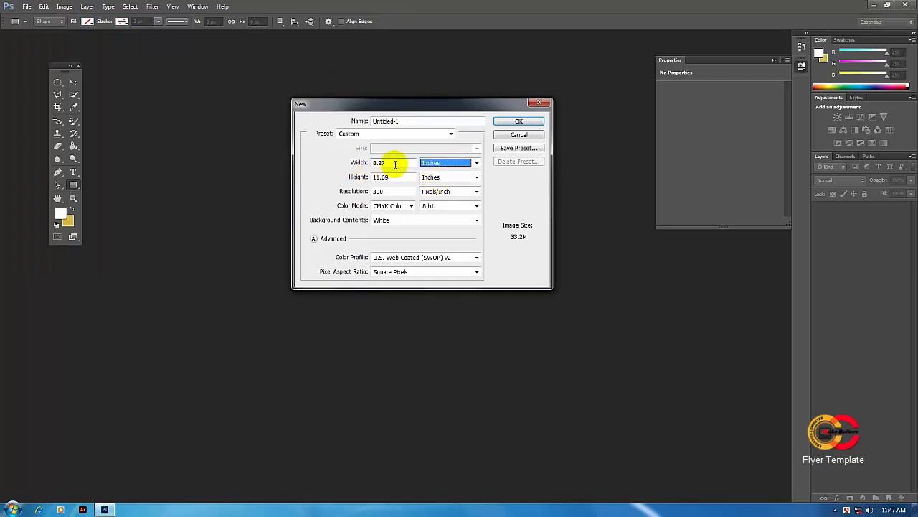
drag(396, 164, 367, 163)
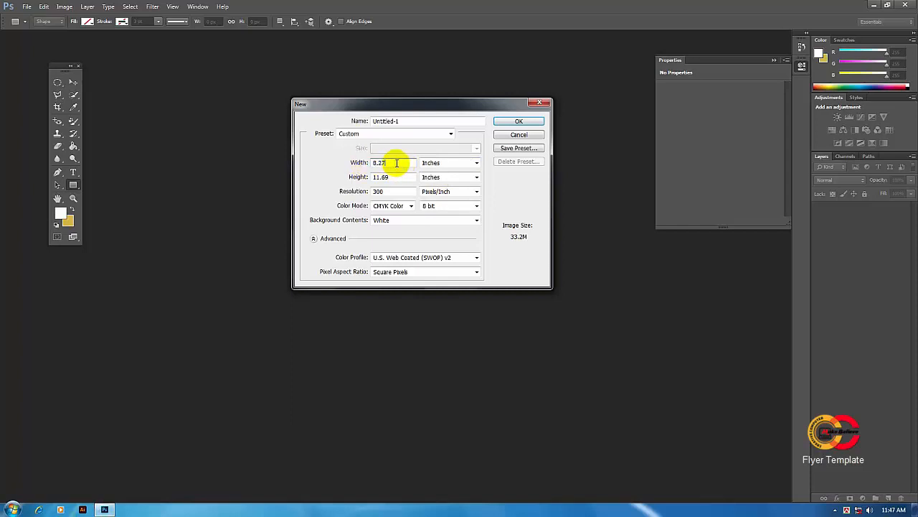
click(402, 176)
drag(401, 176, 348, 176)
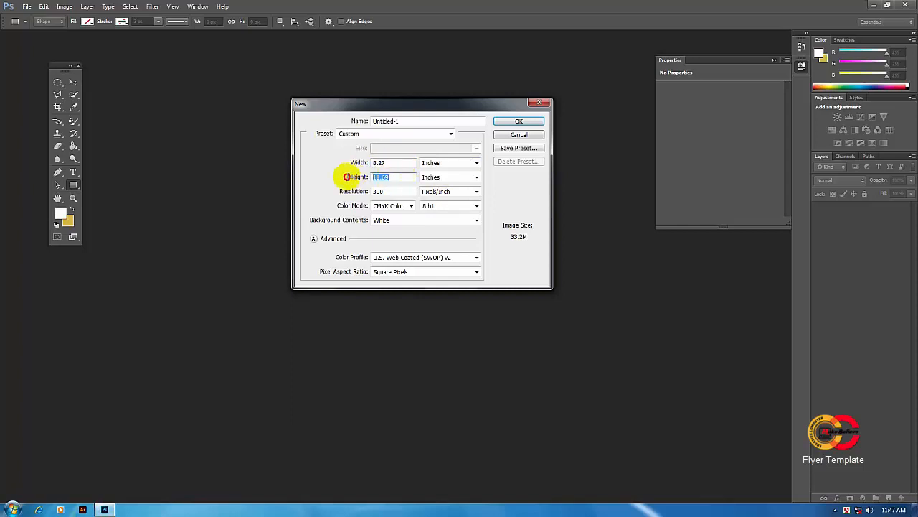
click(397, 162)
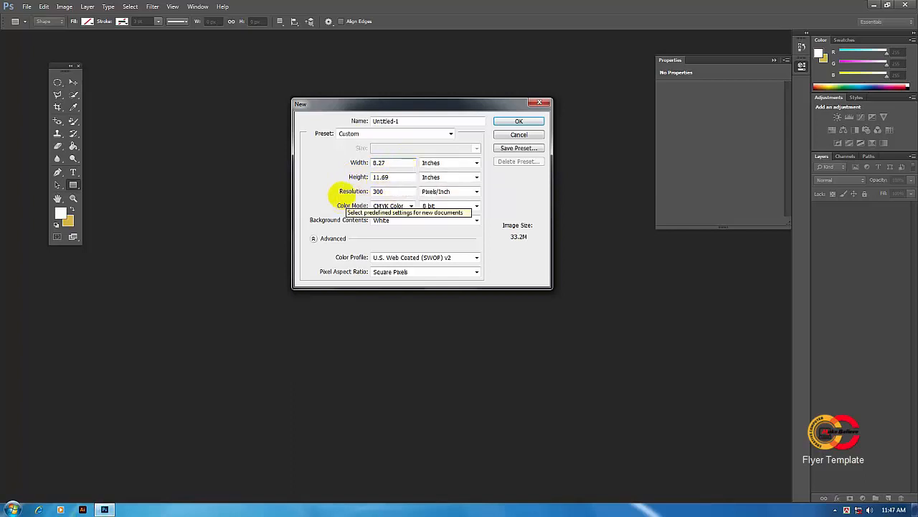
click(339, 192)
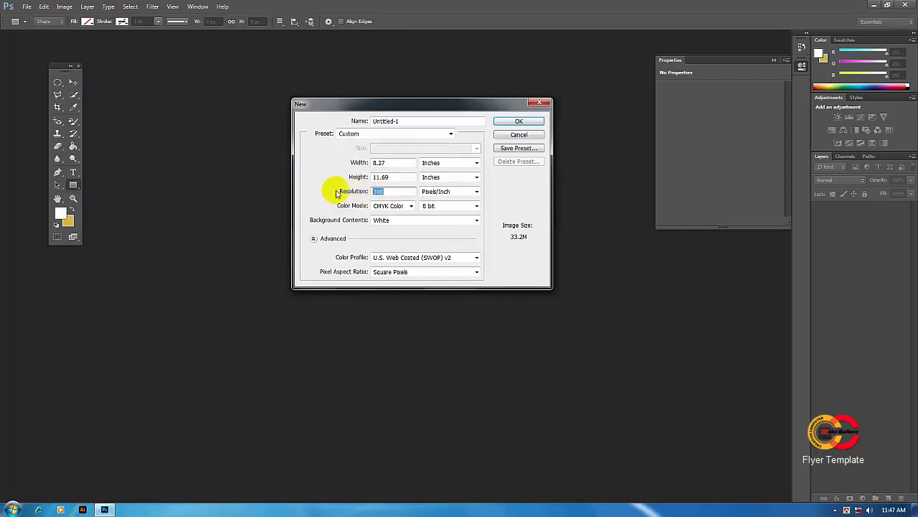
- Choose CMYK Color mode and the Working CMYK: U.S. Web Coated (SWOP) v2 profile, and create the document
click(402, 206)
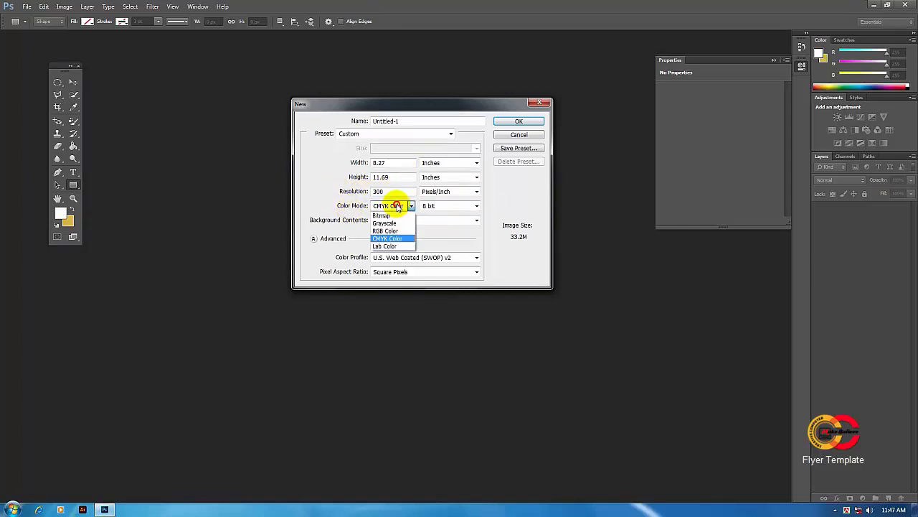
click(395, 239)
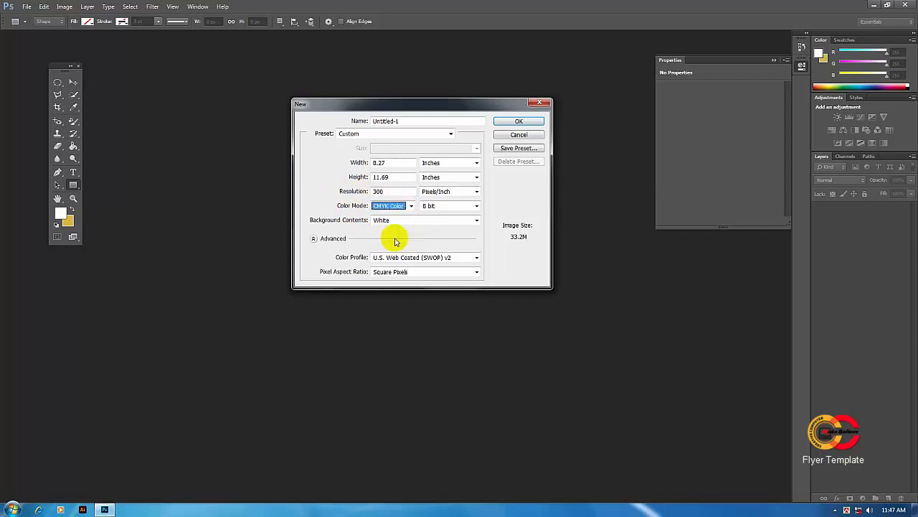
click(315, 240)
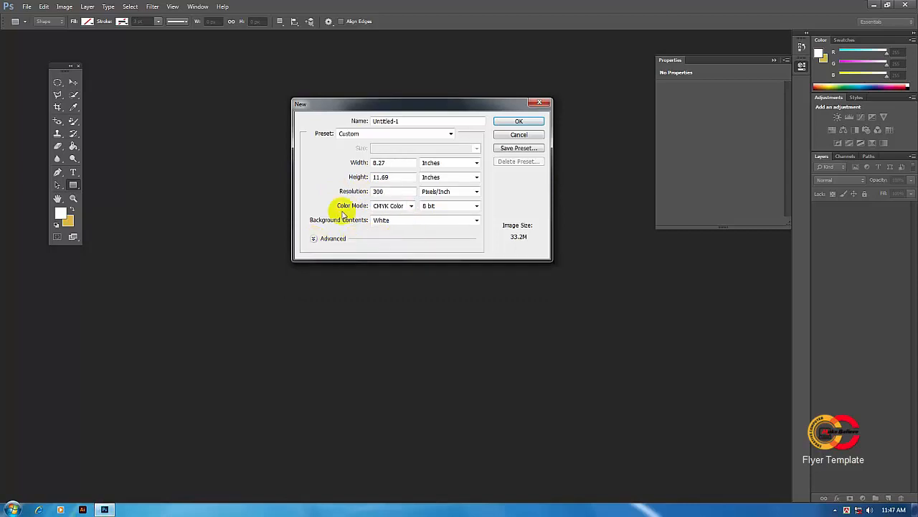
click(314, 239)
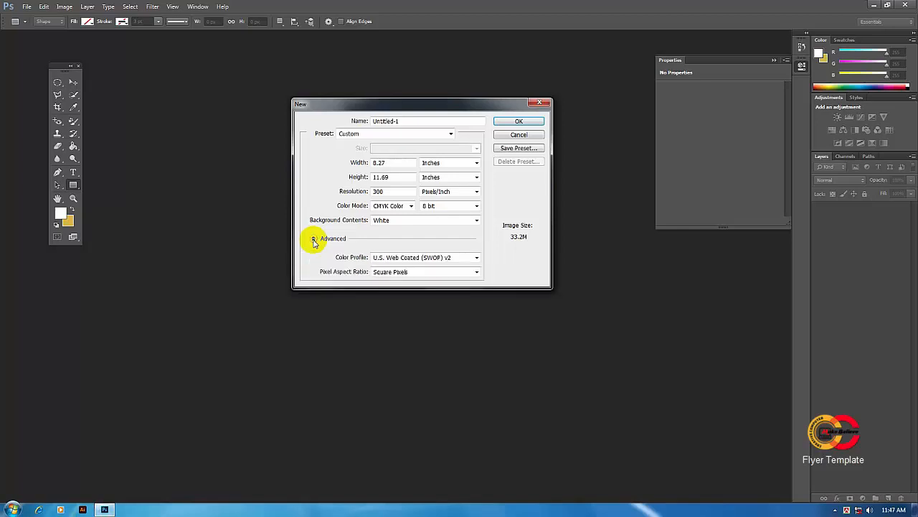
click(396, 256)
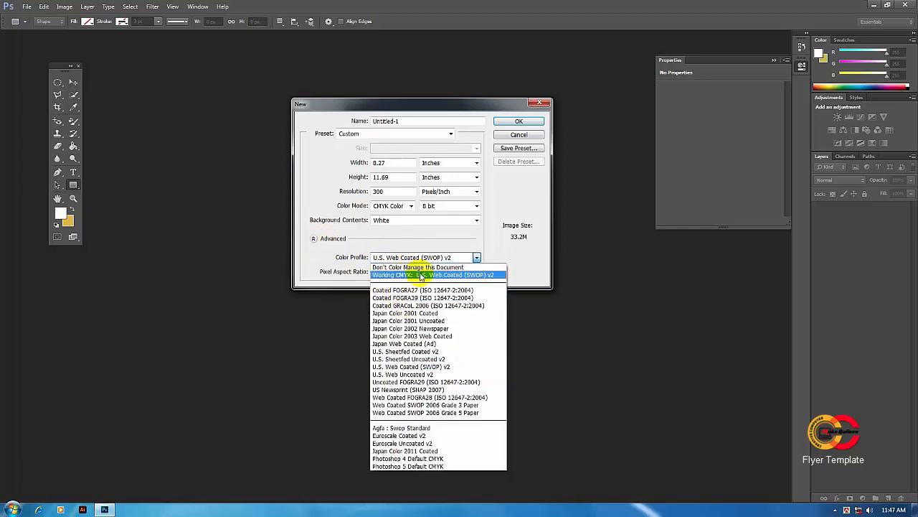
click(421, 276)
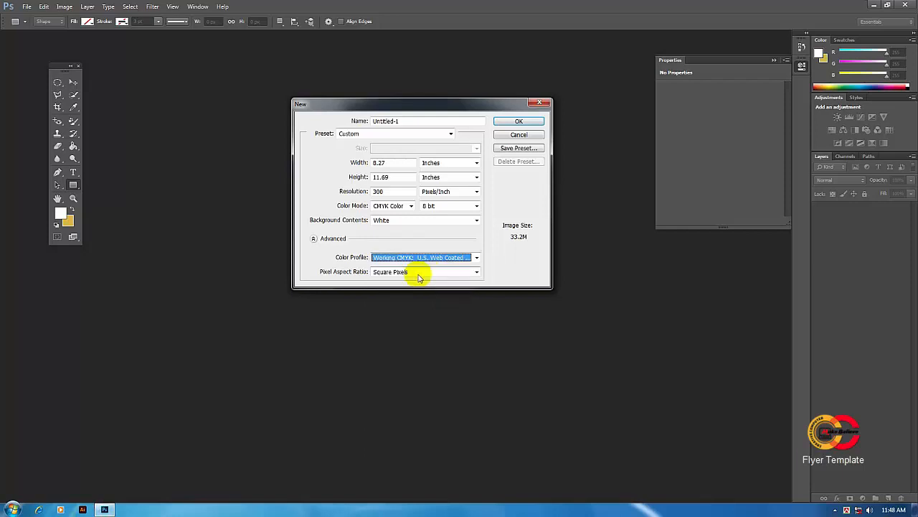
click(519, 121)
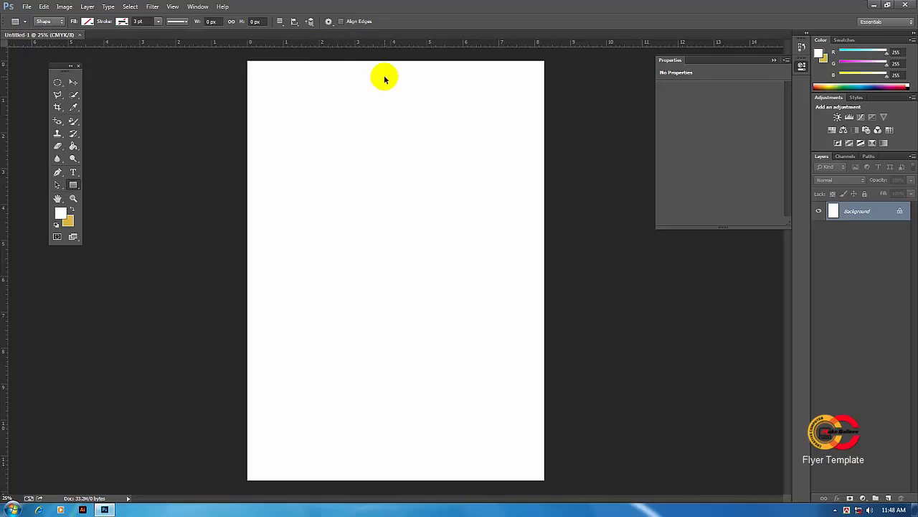
- With the rulers shown, place guides along all four edges of the blank page
key(ctrl+r)
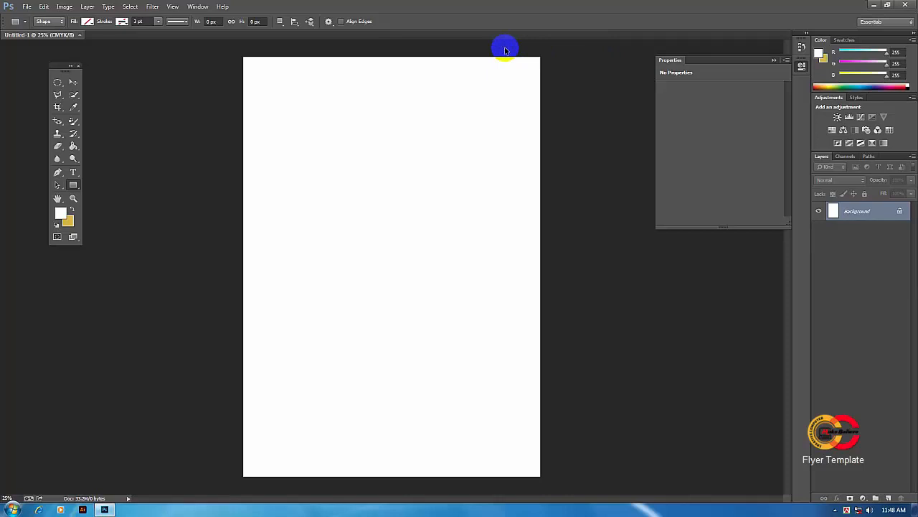
key(ctrl+r)
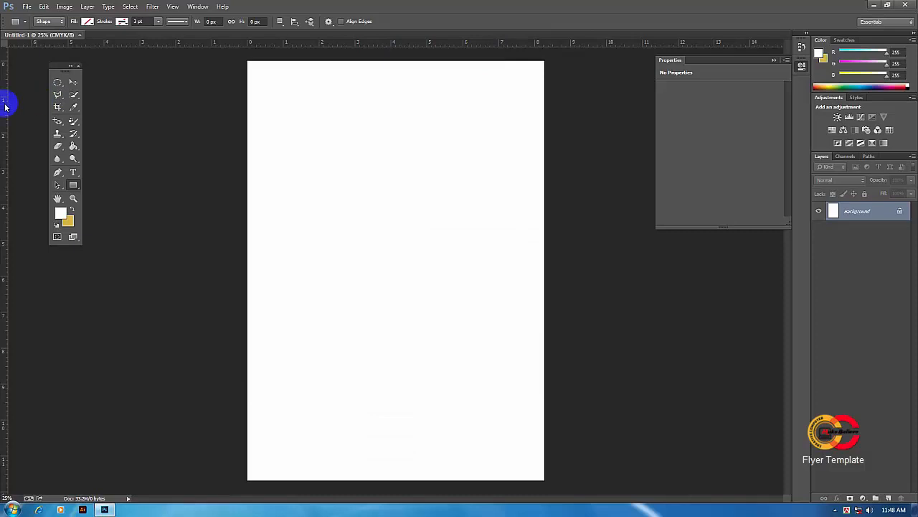
drag(5, 107, 248, 110)
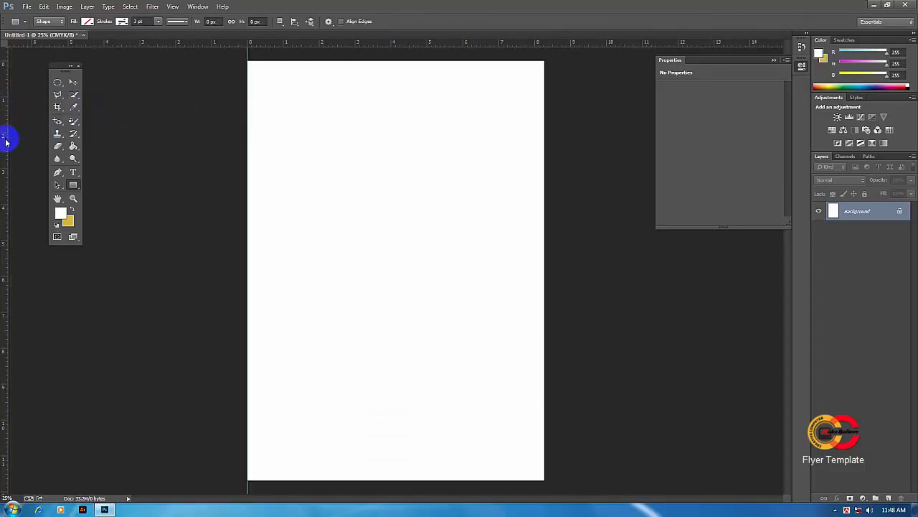
drag(7, 139, 545, 135)
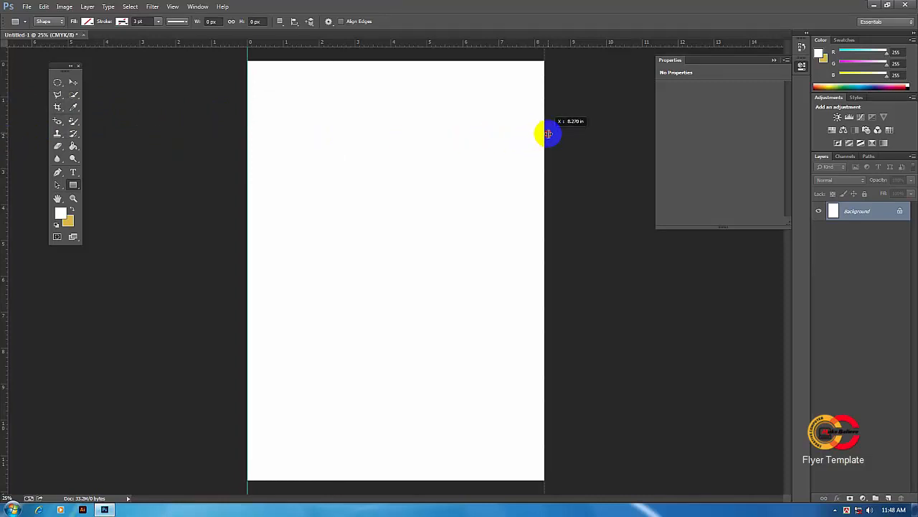
drag(489, 46, 506, 480)
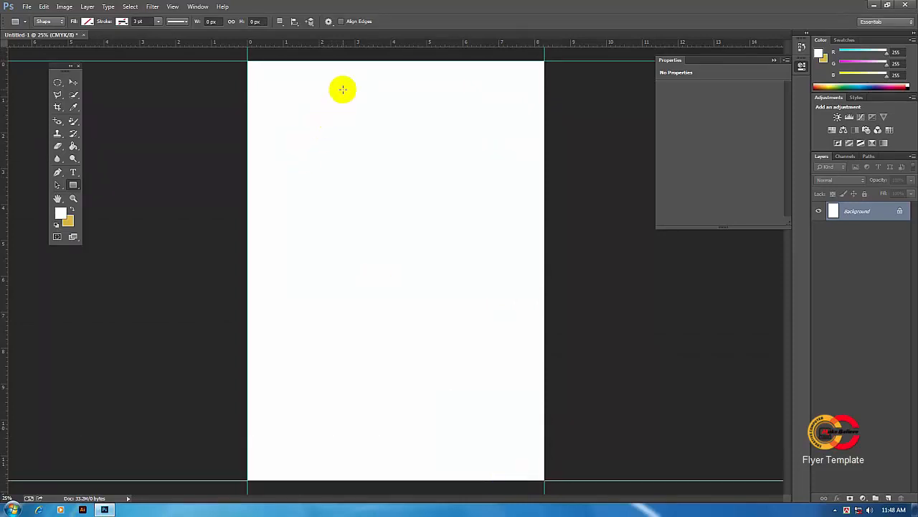
drag(256, 66, 256, 67)
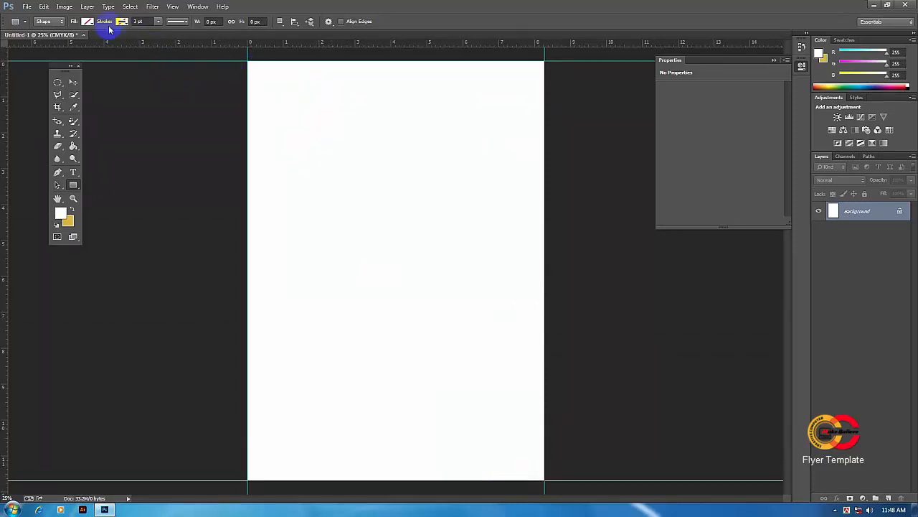
- Shrink the canvas by a relative -0.5 inches in both width and height from the centre, accepting the clipping
click(64, 7)
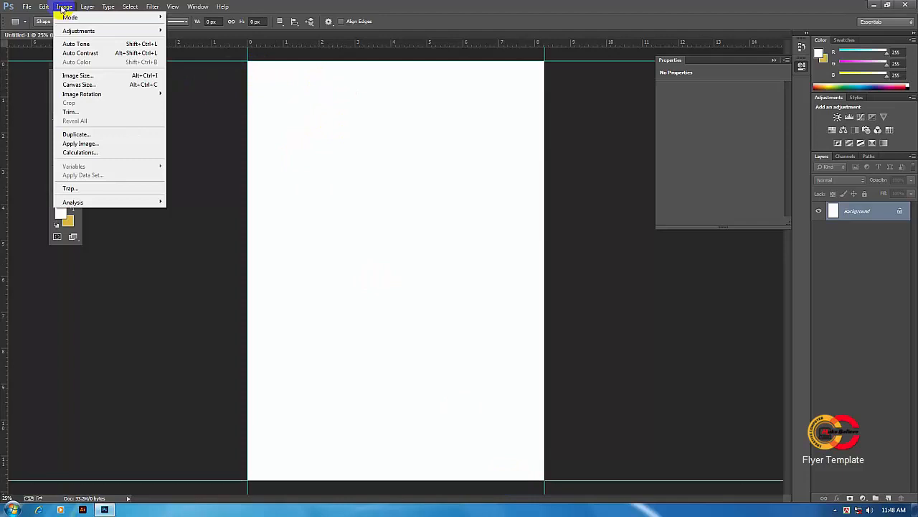
click(79, 84)
drag(388, 112, 380, 113)
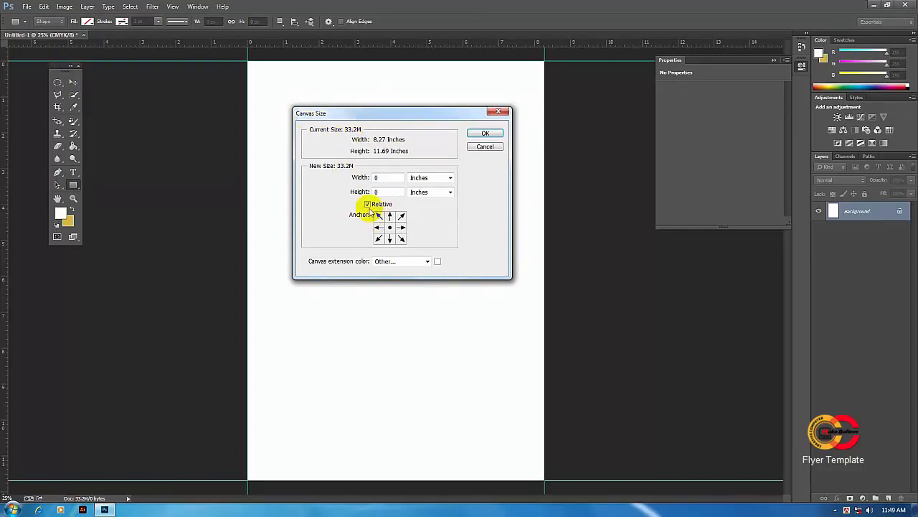
click(425, 179)
click(421, 202)
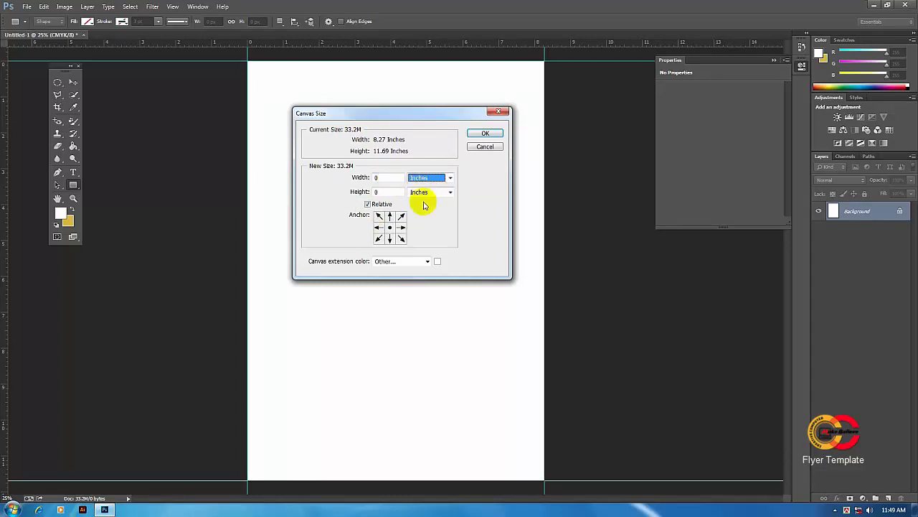
click(382, 178)
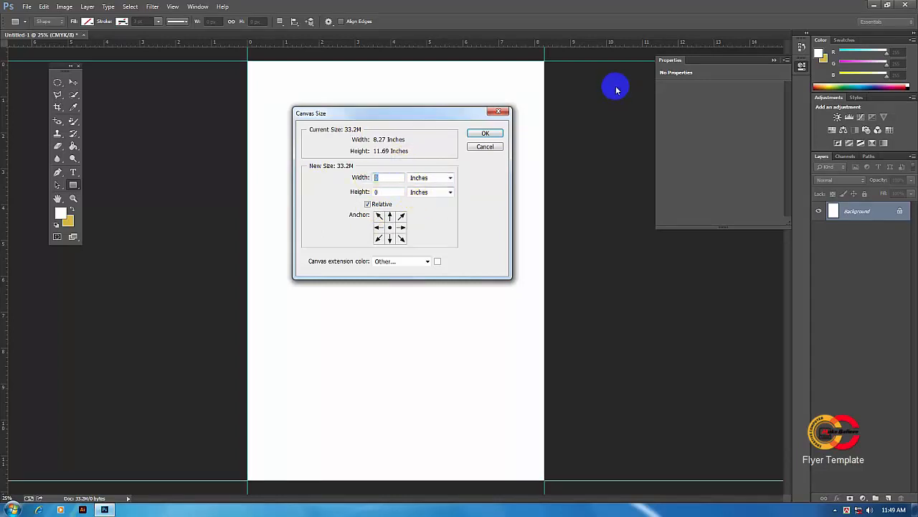
text(-0.5)
click(346, 195)
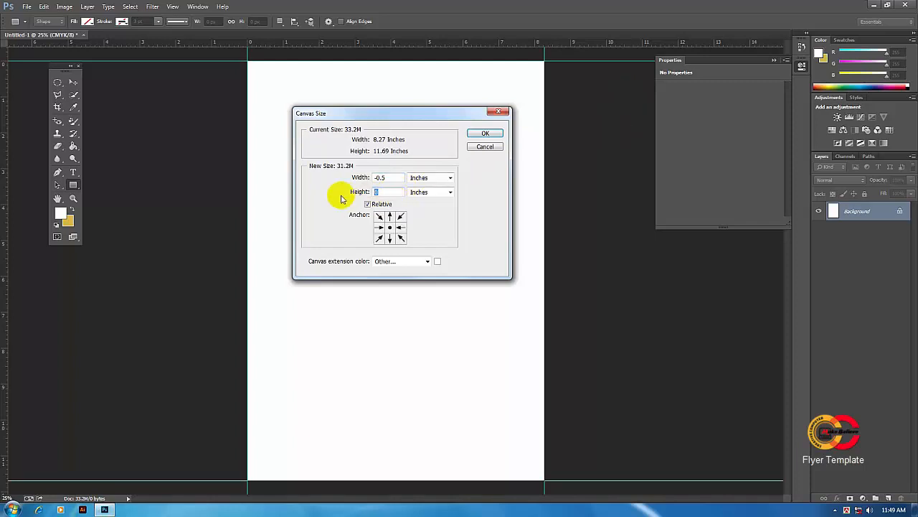
text(-0.5)
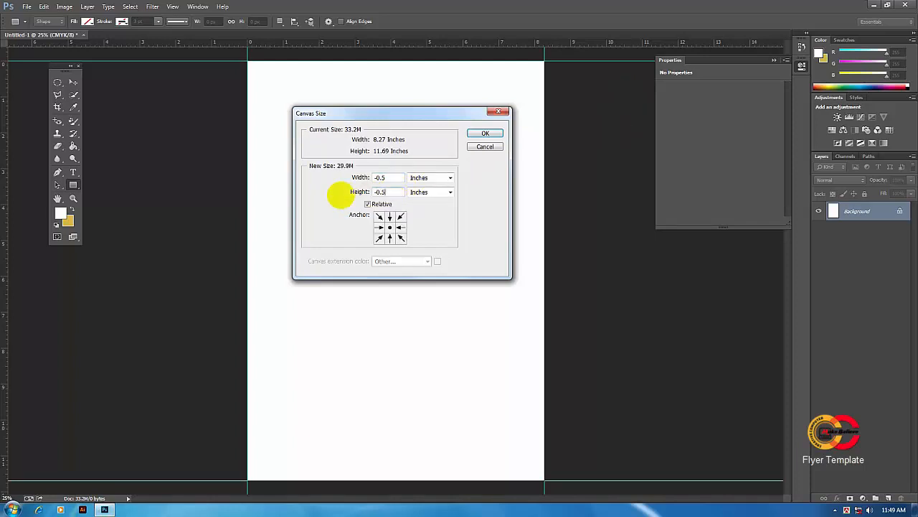
click(485, 134)
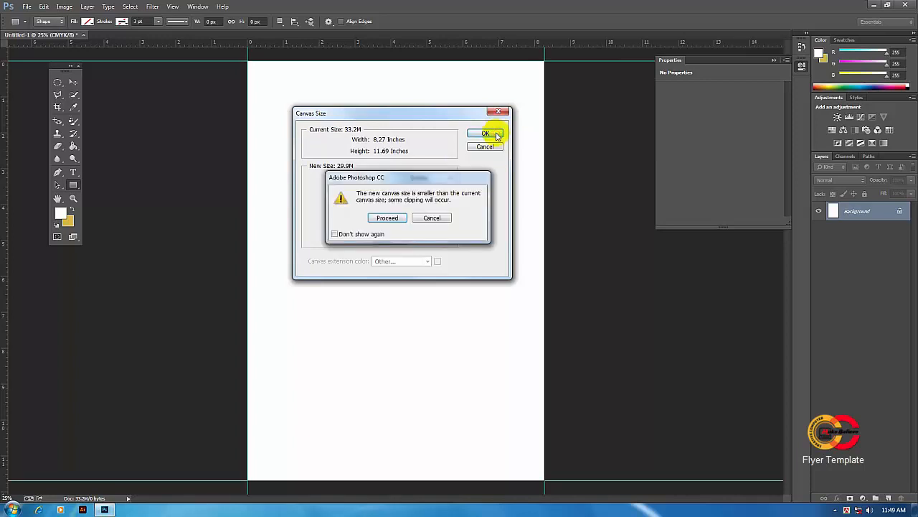
click(388, 218)
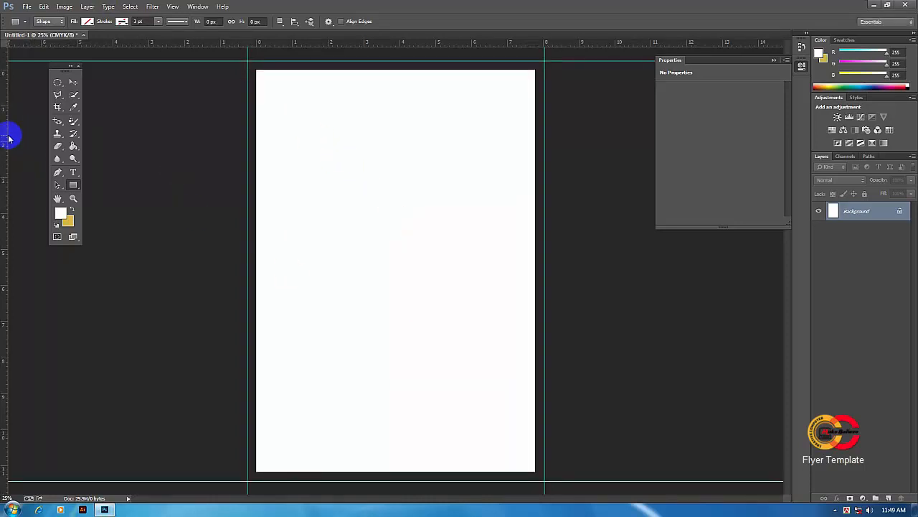
- Place a second set of guides along all four edges of the reduced canvas
drag(5, 138, 256, 144)
drag(4, 153, 535, 156)
drag(511, 44, 515, 473)
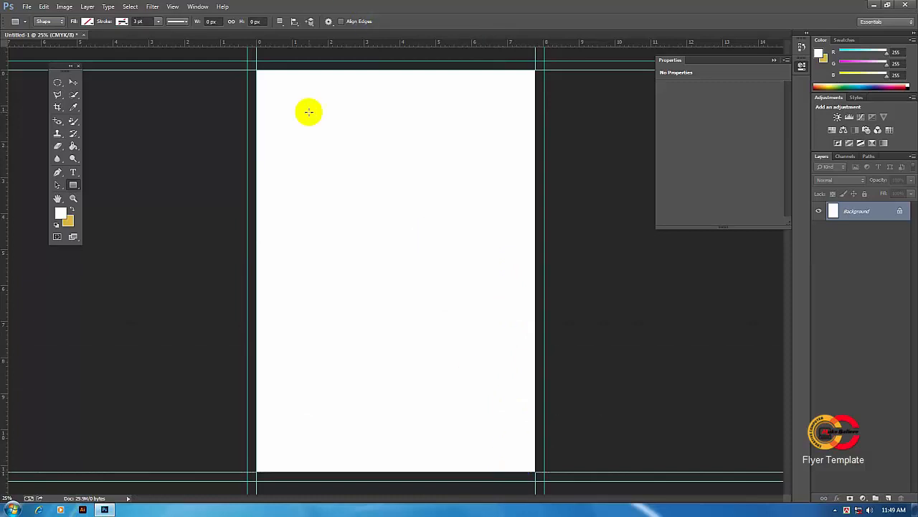
- Enlarge the canvas by a relative 1 inch in both width and height from the centre
click(64, 7)
click(80, 85)
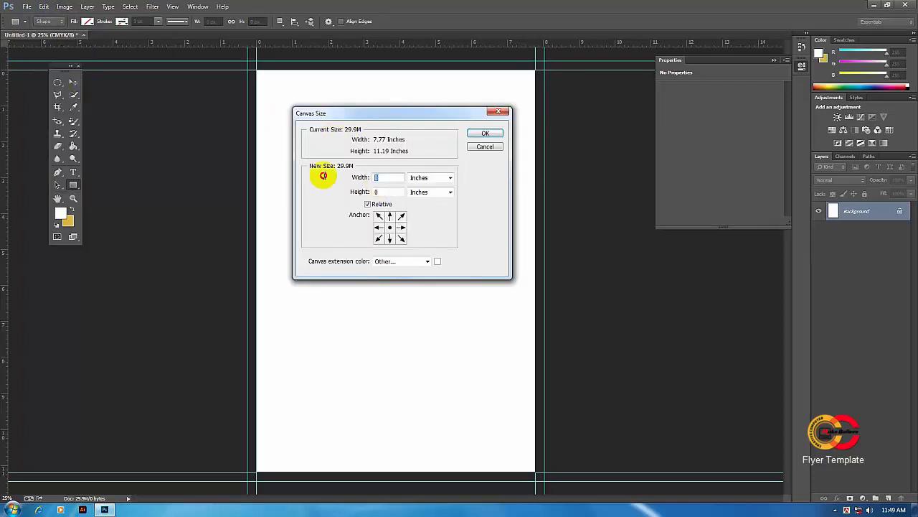
text(1)
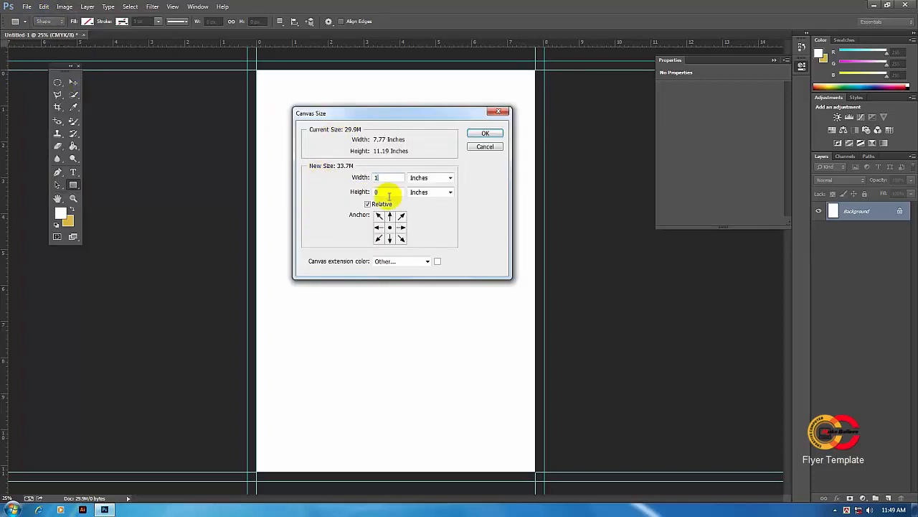
key(Tab)
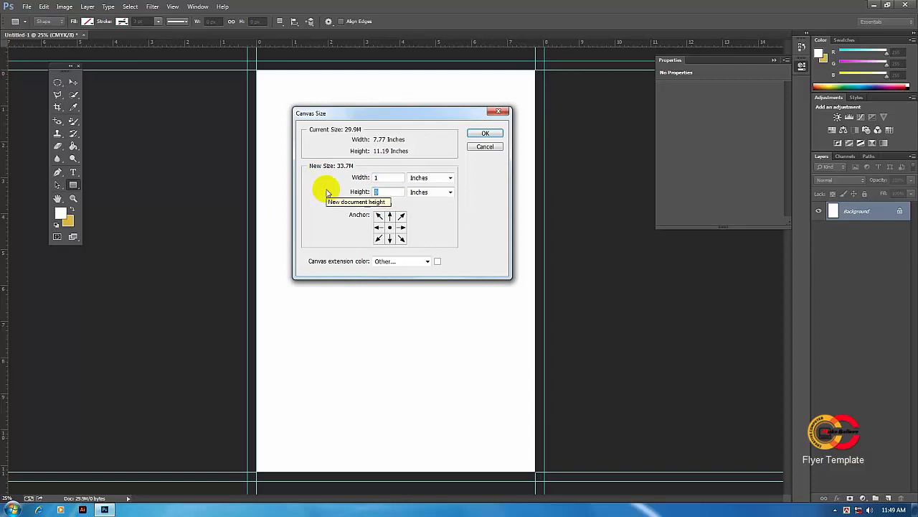
text(1)
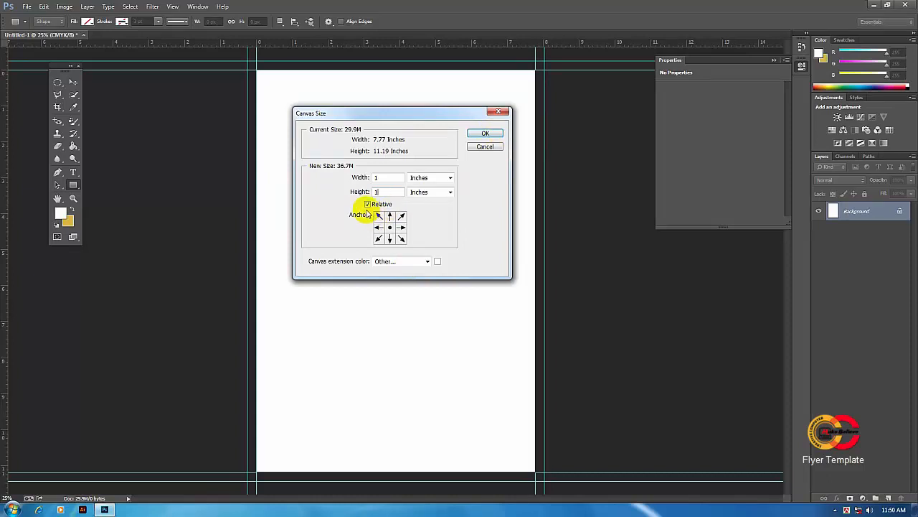
click(485, 134)
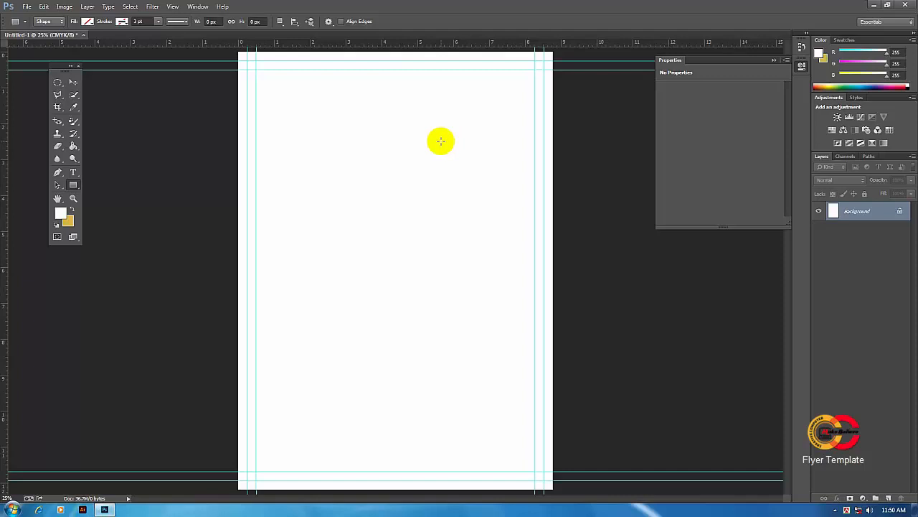
- Convert the Background into a regular layer and place it in a group named BG
double_click(886, 214)
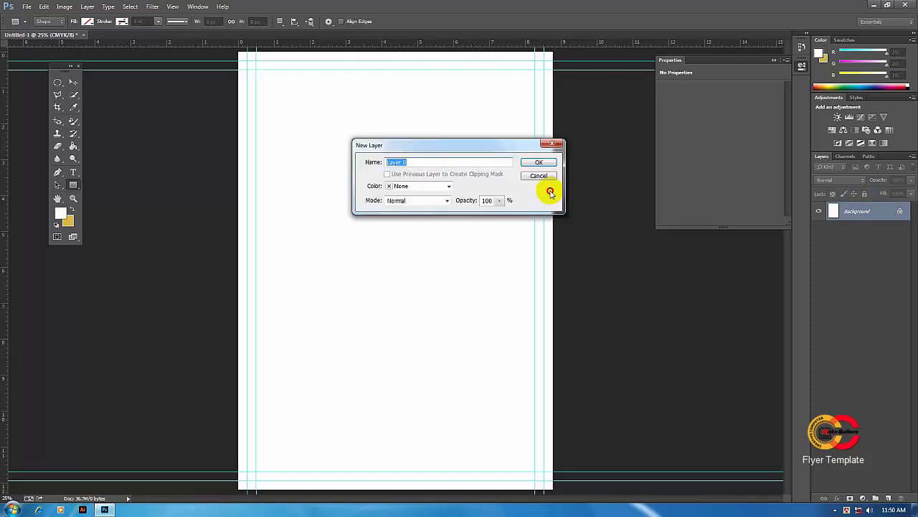
click(539, 163)
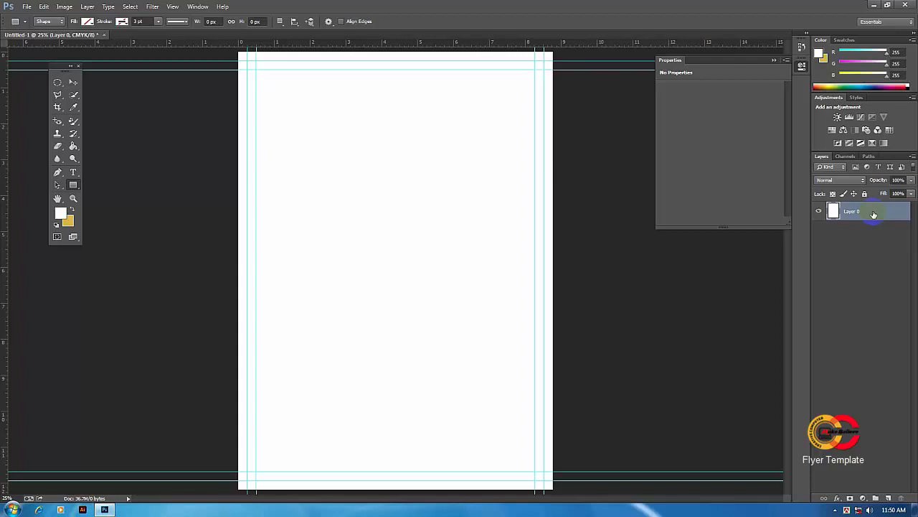
key(ctrl+g)
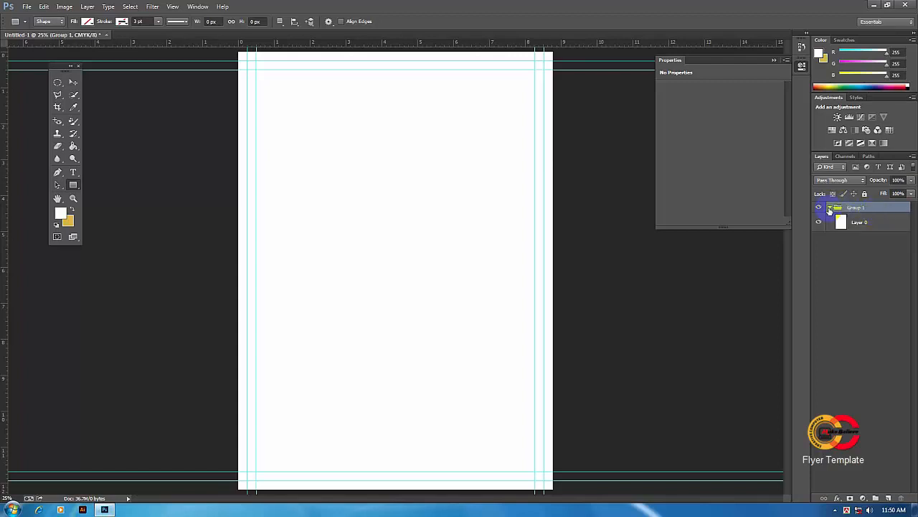
double_click(855, 208)
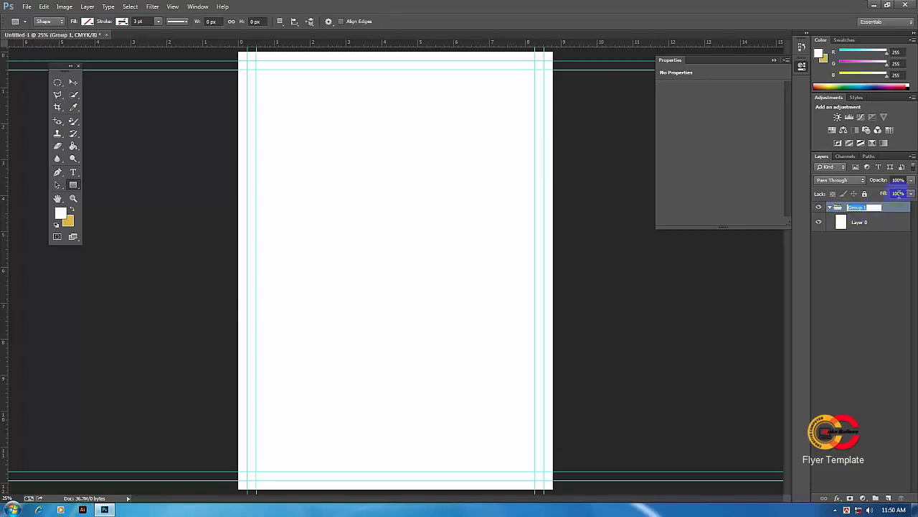
text(BG)
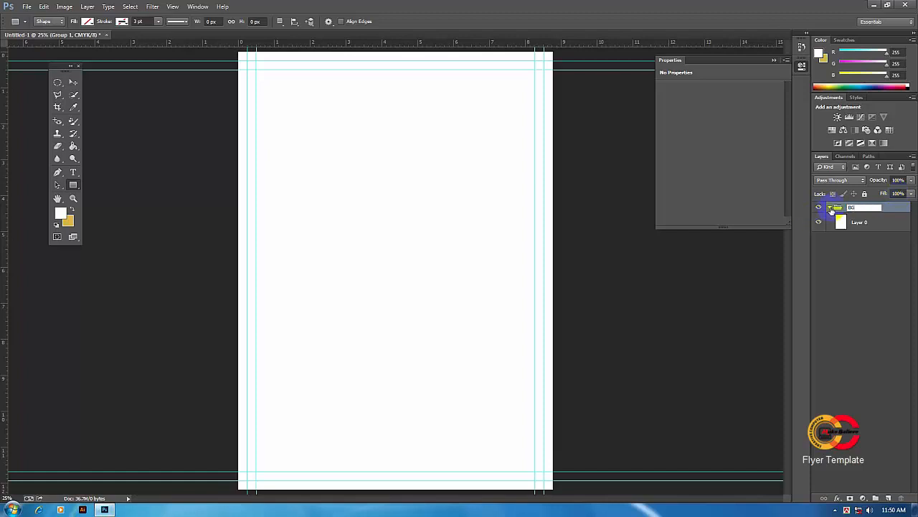
click(878, 210)
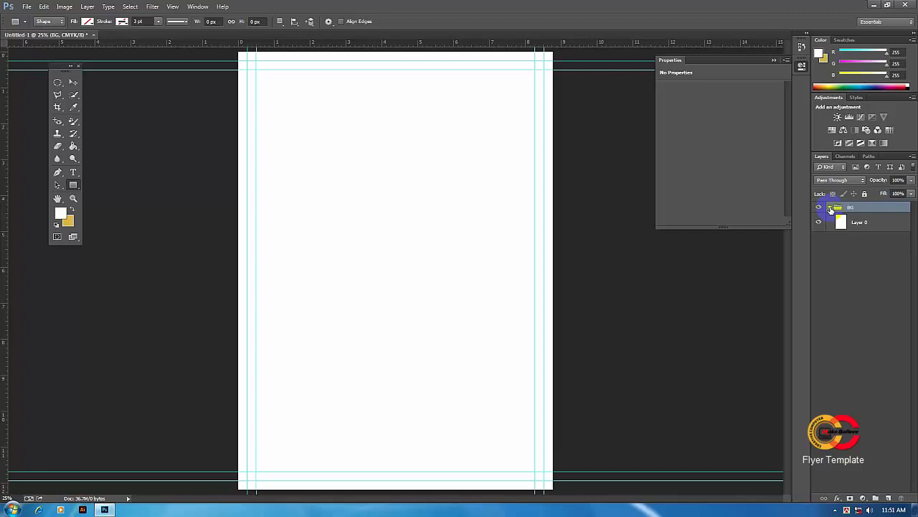
click(830, 207)
double_click(854, 209)
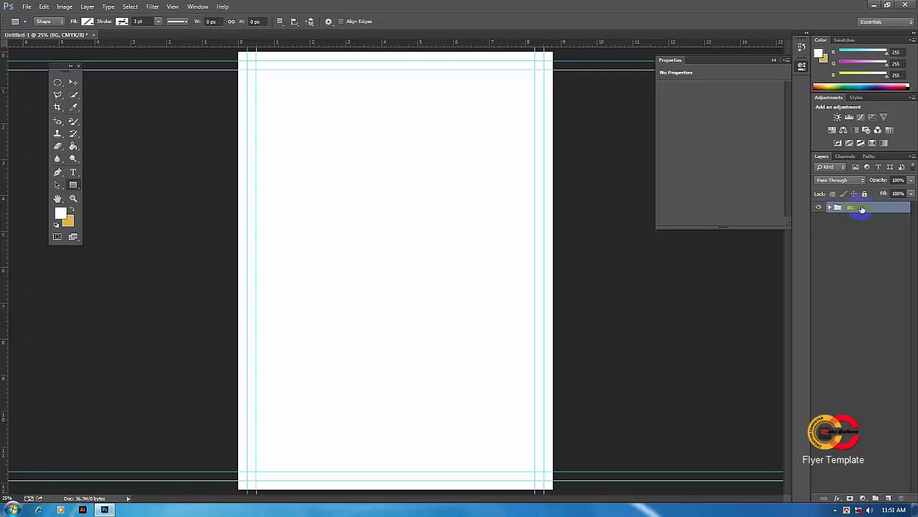
click(831, 208)
click(829, 209)
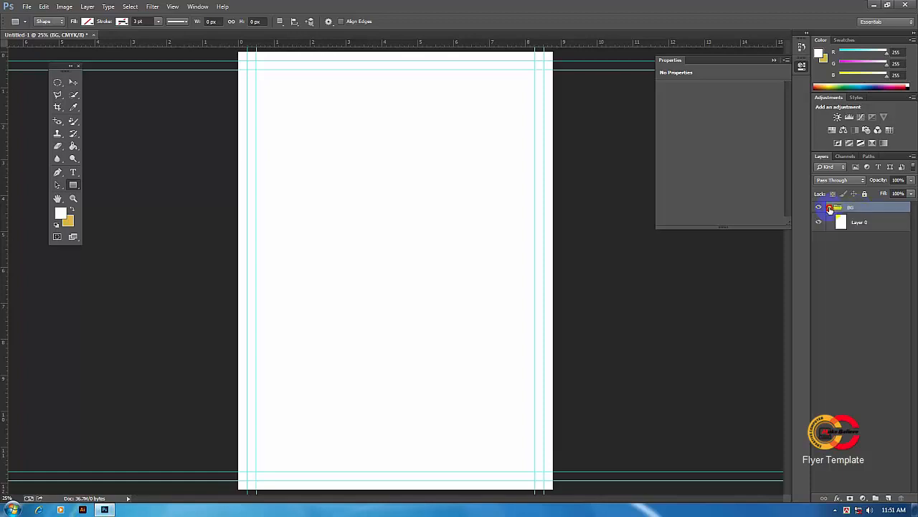
click(868, 226)
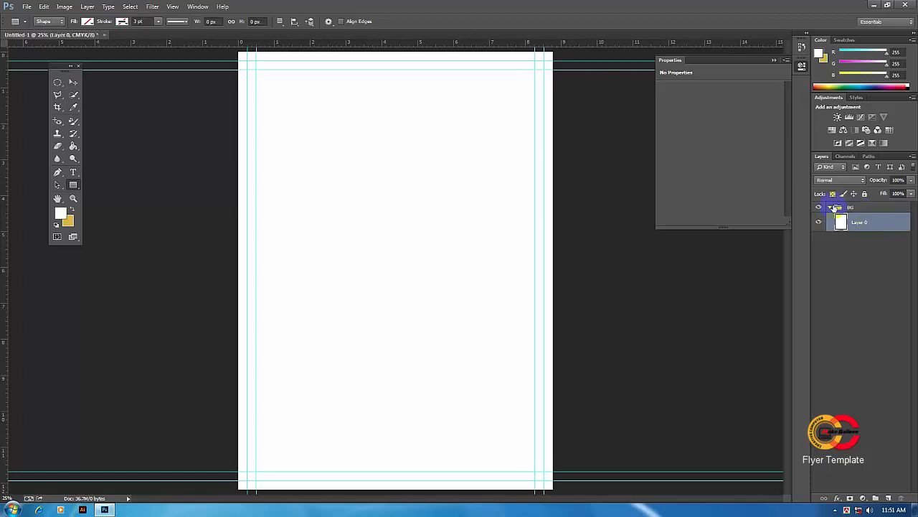
click(830, 207)
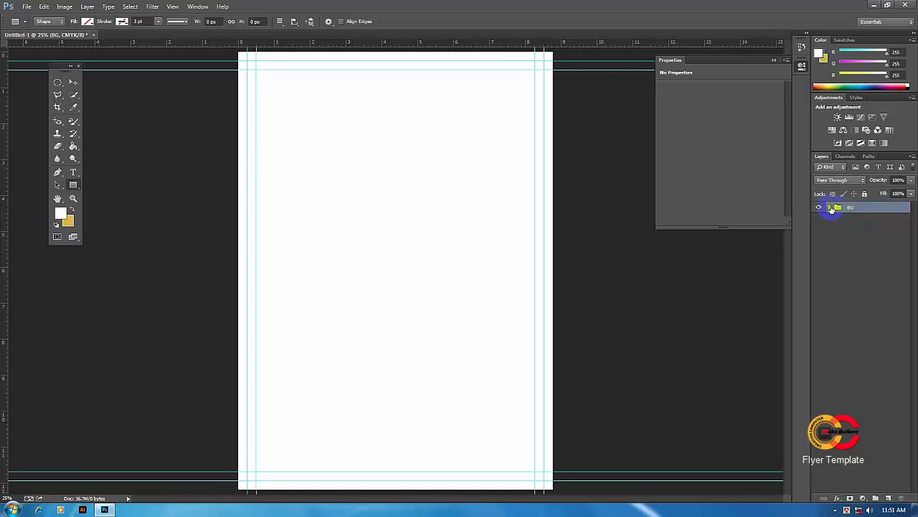
click(831, 208)
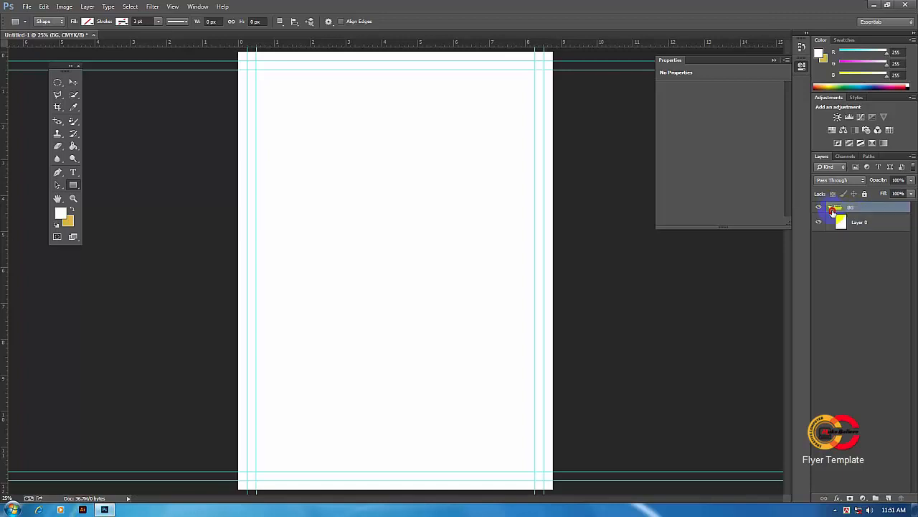
- Draw a rectangle shape of about 2628 × 3665 px covering the whole page, above Layer 0 inside the BG group
click(868, 224)
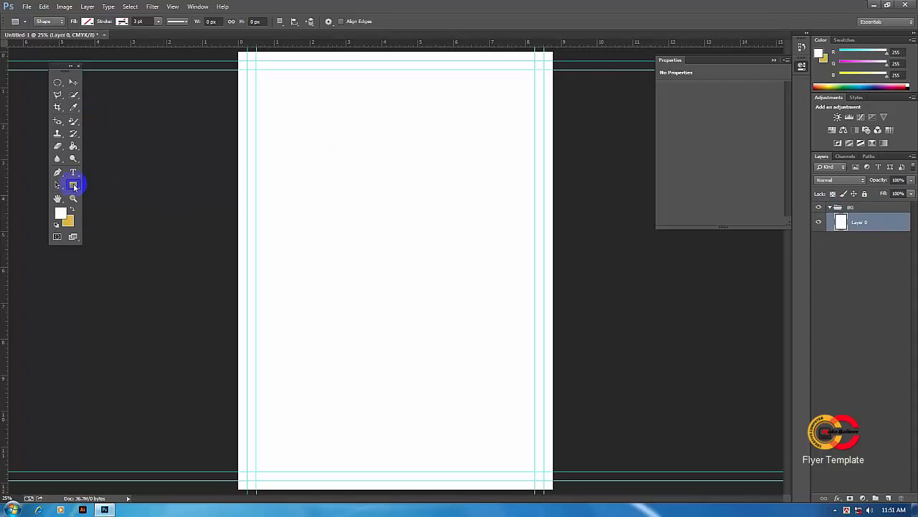
drag(74, 186, 96, 186)
click(96, 185)
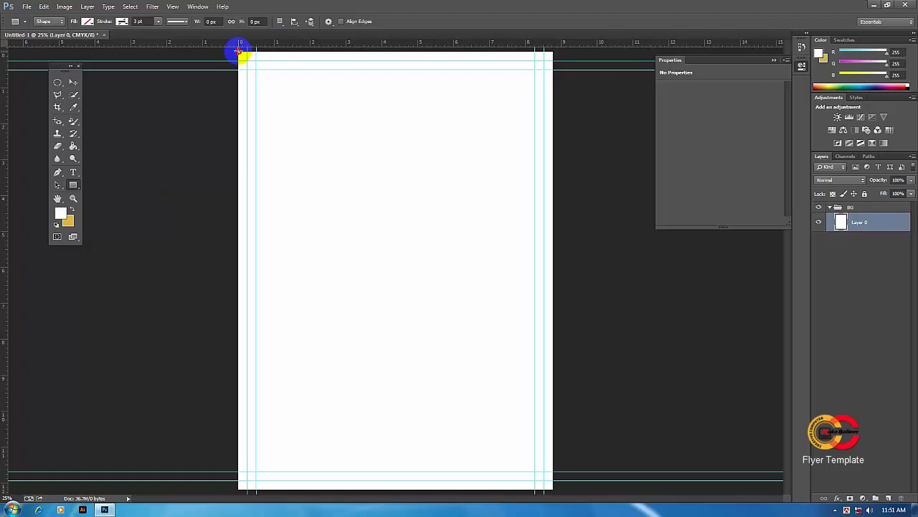
drag(239, 50, 549, 489)
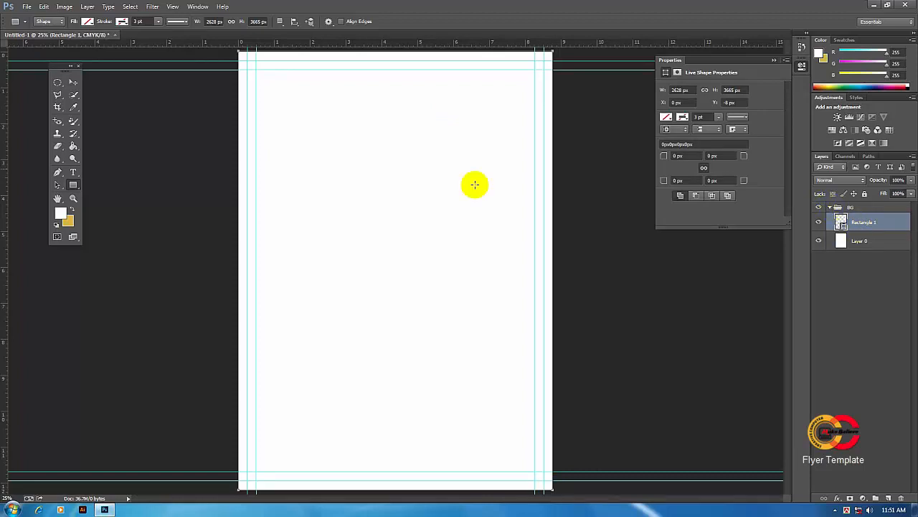
- Add a new layer above the collapsed BG group and draw a rectangle about 1400 × 221 px from the page's left edge near its upper part
click(72, 82)
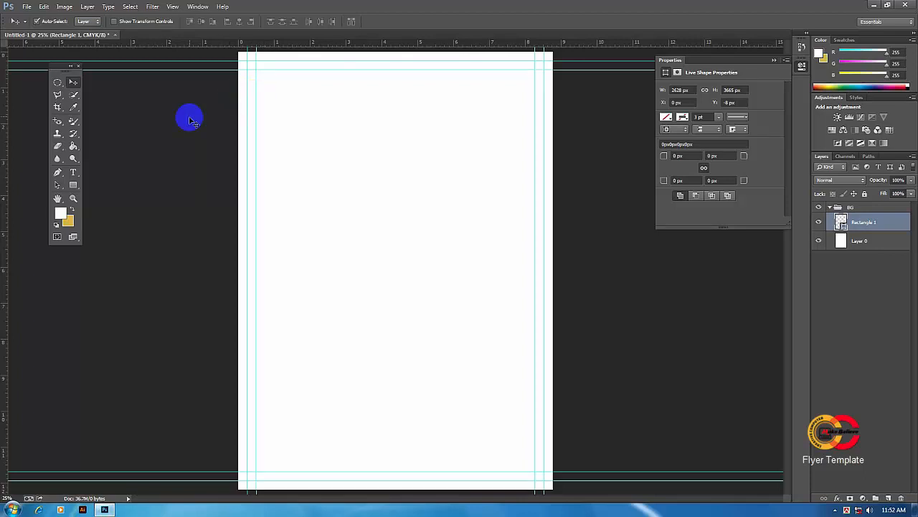
click(73, 185)
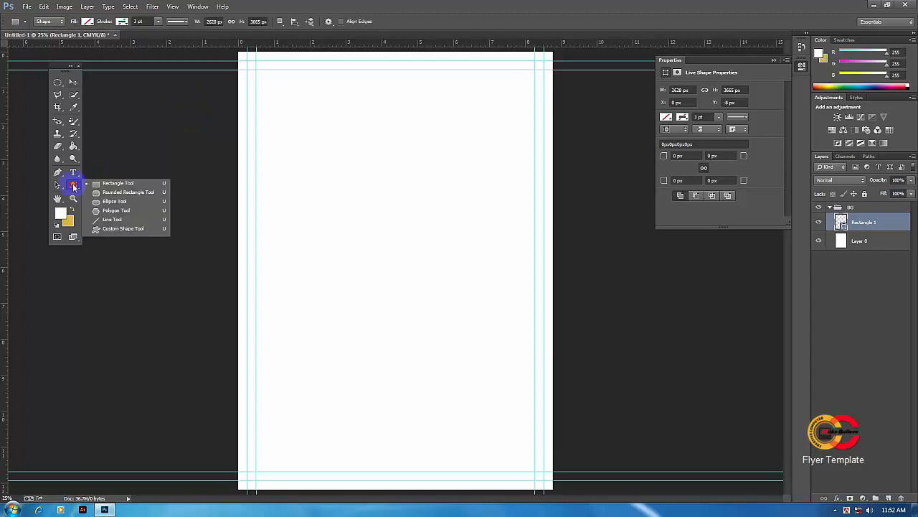
click(239, 186)
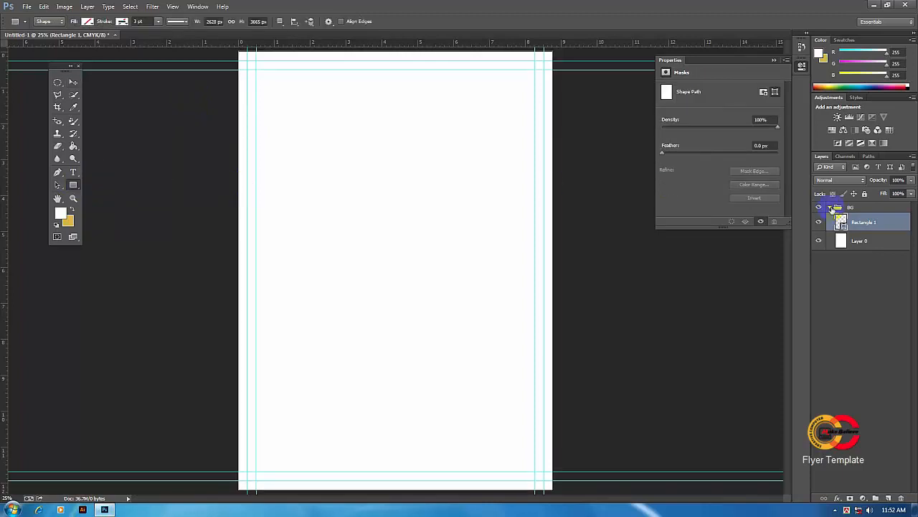
click(866, 208)
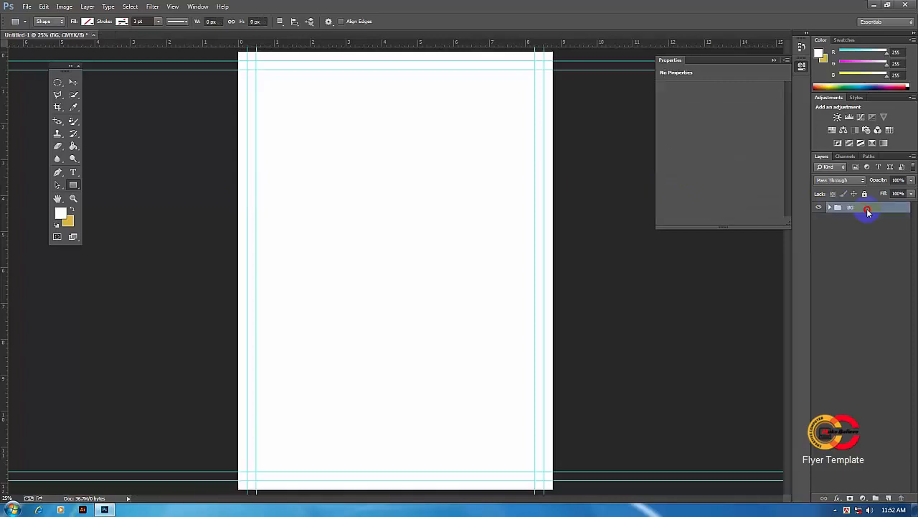
click(889, 498)
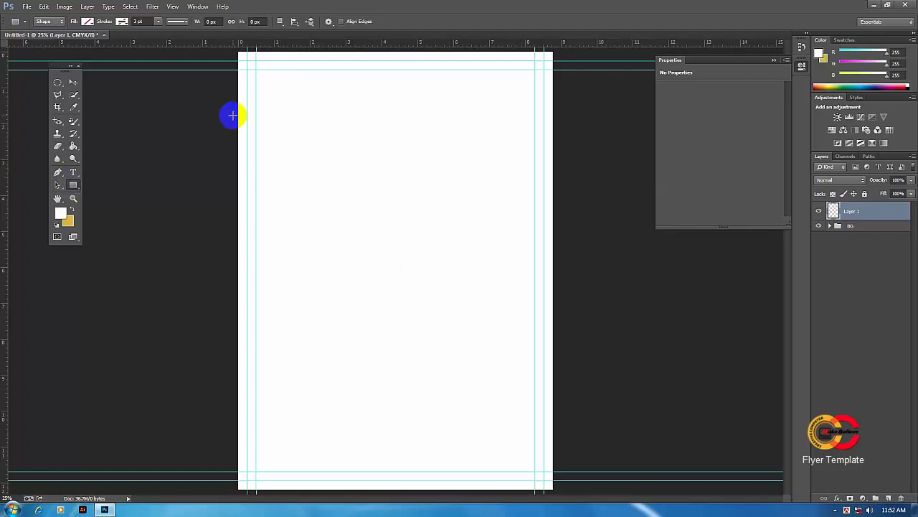
drag(236, 116, 406, 143)
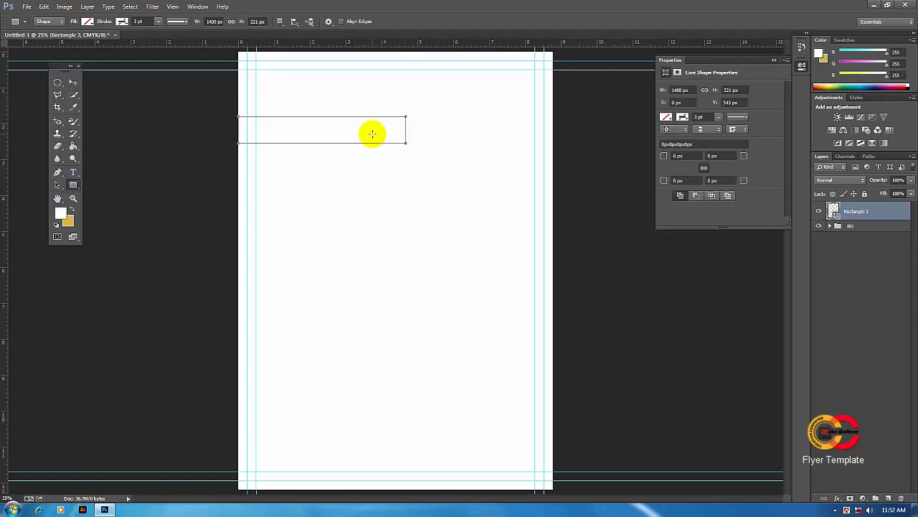
- Fill the new horizontal rectangle with solid red
click(666, 117)
click(666, 173)
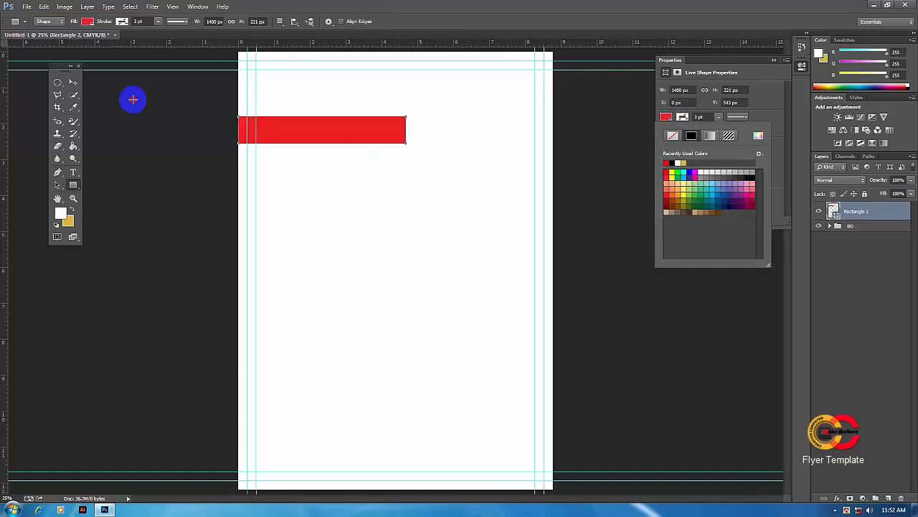
click(128, 88)
- Move the red bar up to about Y 460 px, keeping it flush with the page's left edge
key(v)
drag(292, 150, 285, 116)
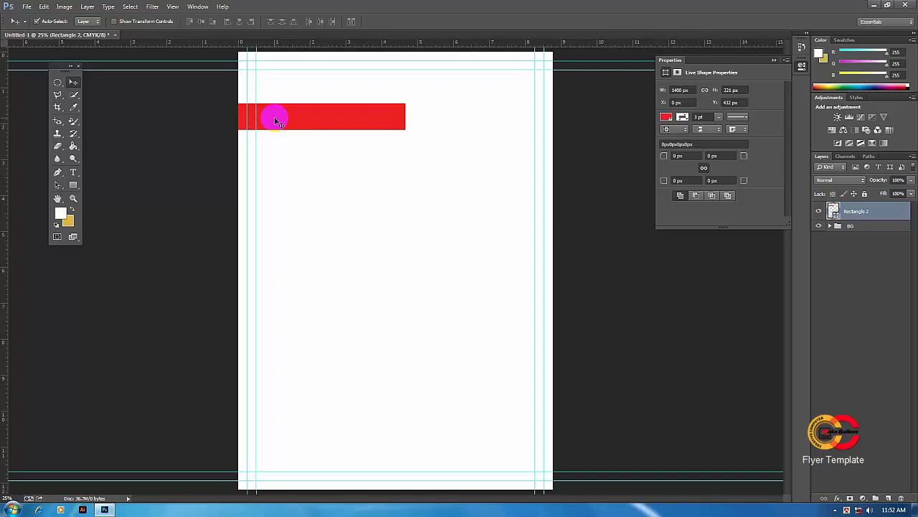
mouse_move(277, 119)
mouse_down()
mouse_move(292, 118)
mouse_move(266, 116)
mouse_move(284, 124)
mouse_move(268, 125)
mouse_up()
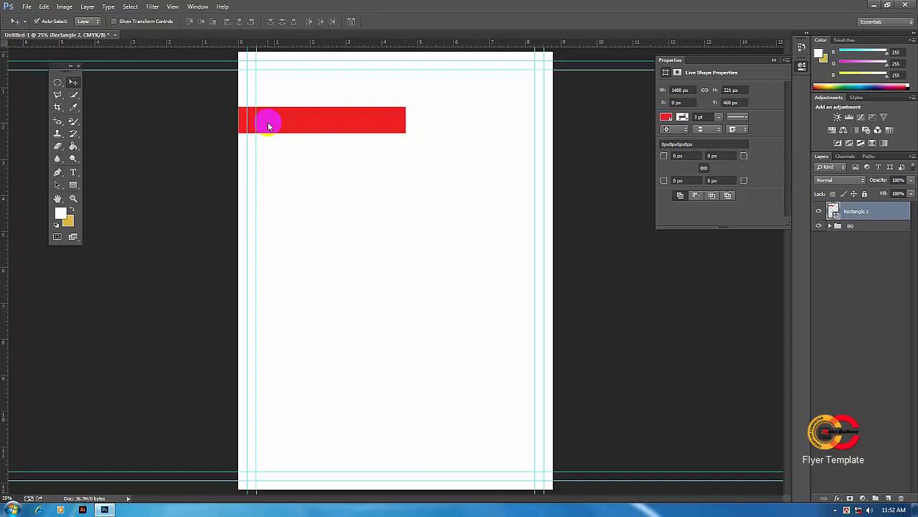